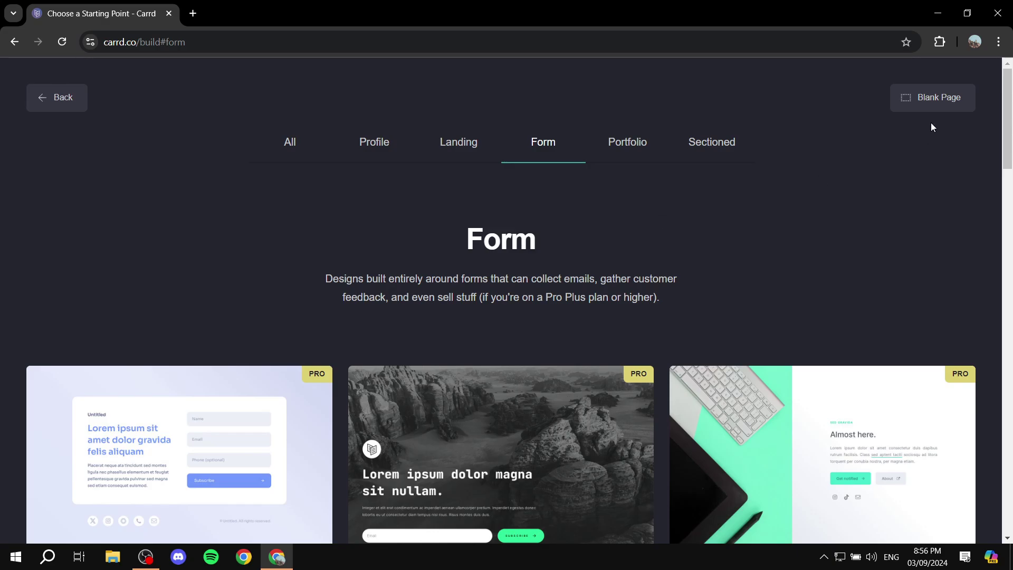
Start a new Carrd site from a Blank Page instead of a template
click(937, 104)
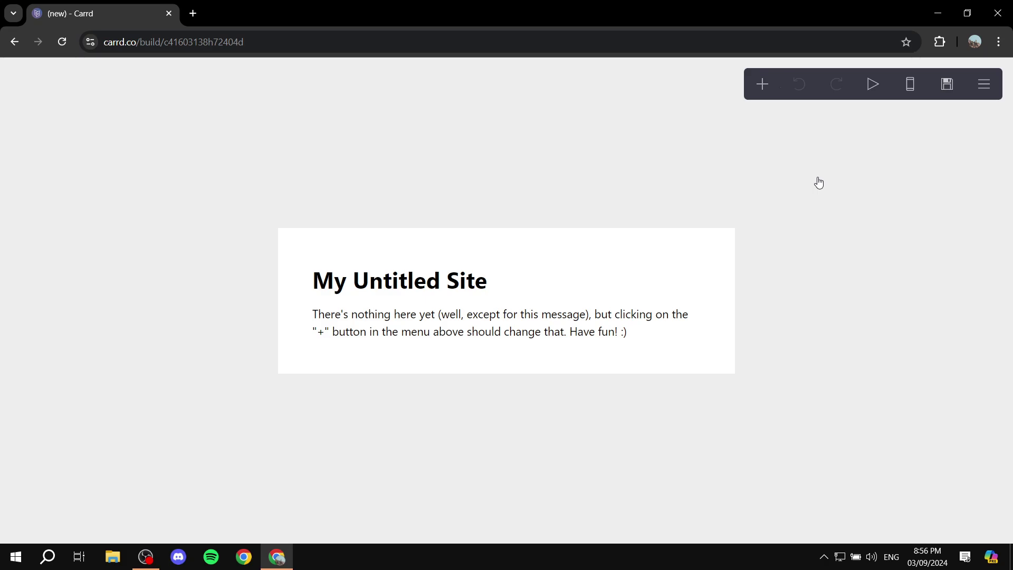
click(760, 85)
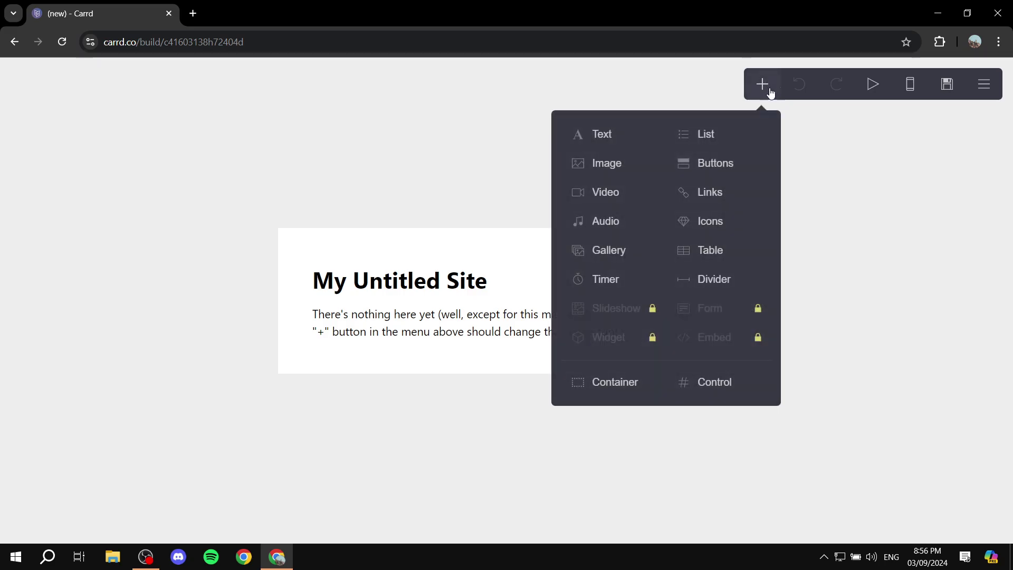
click(635, 161)
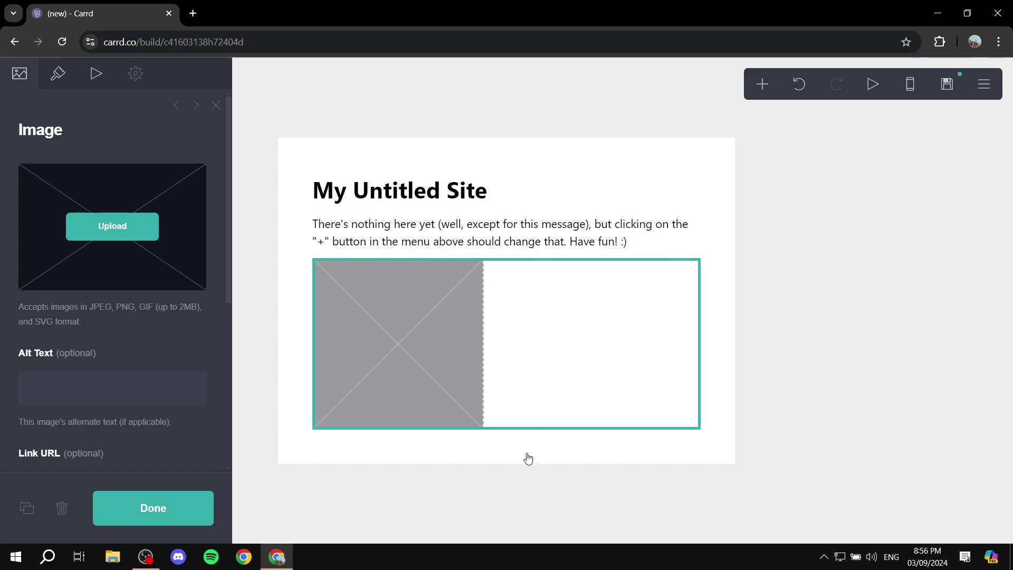
click(762, 86)
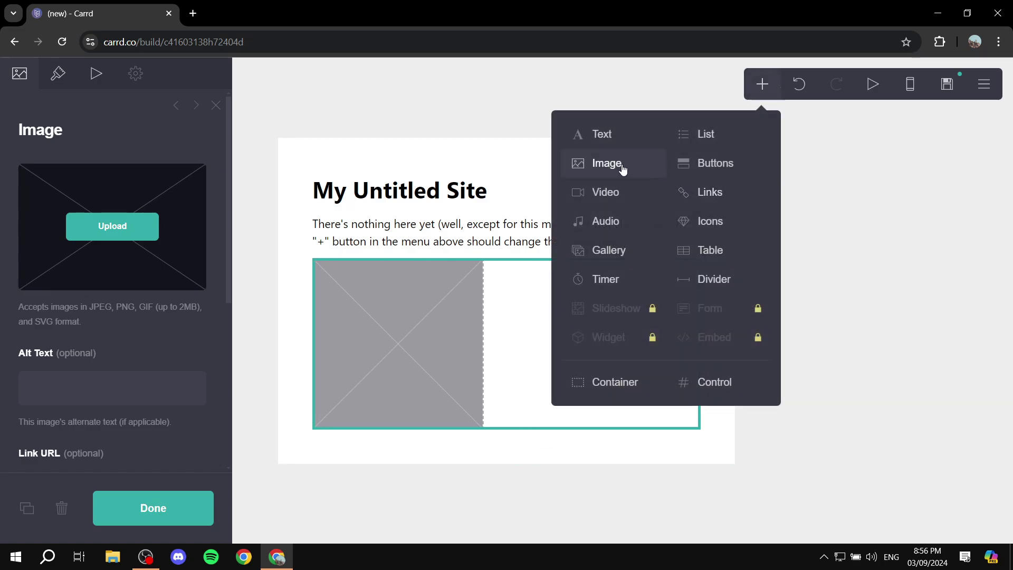
click(624, 164)
drag(604, 407, 929, 309)
drag(628, 380, 897, 196)
drag(579, 347, 766, 242)
drag(659, 296, 929, 370)
drag(555, 389, 570, 475)
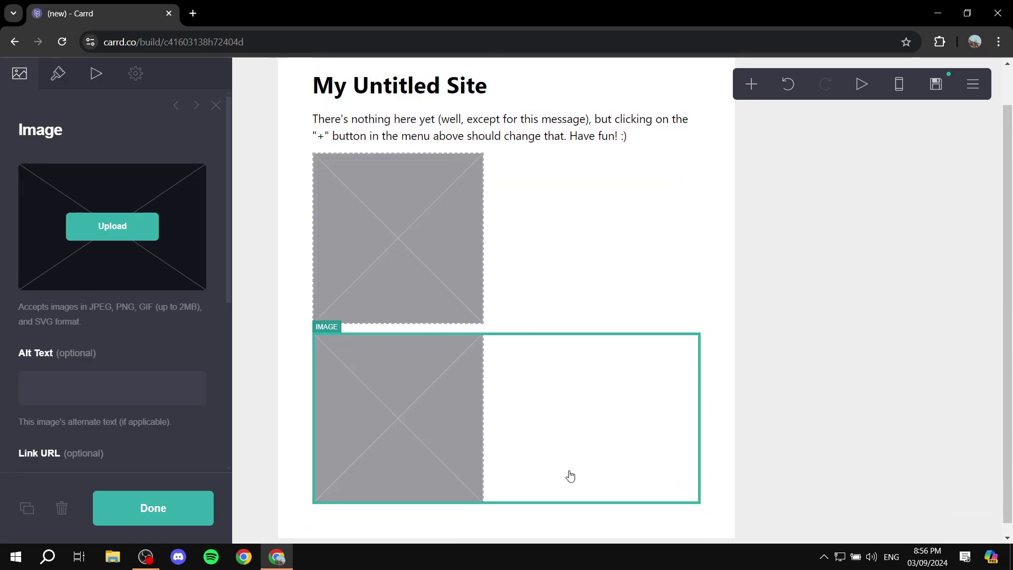
key(Delete)
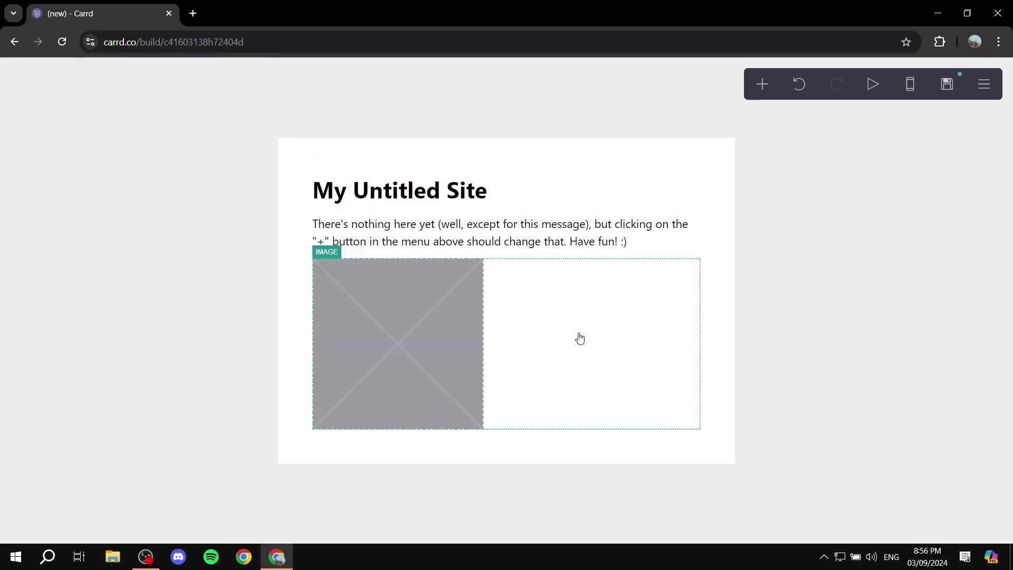
key(Delete)
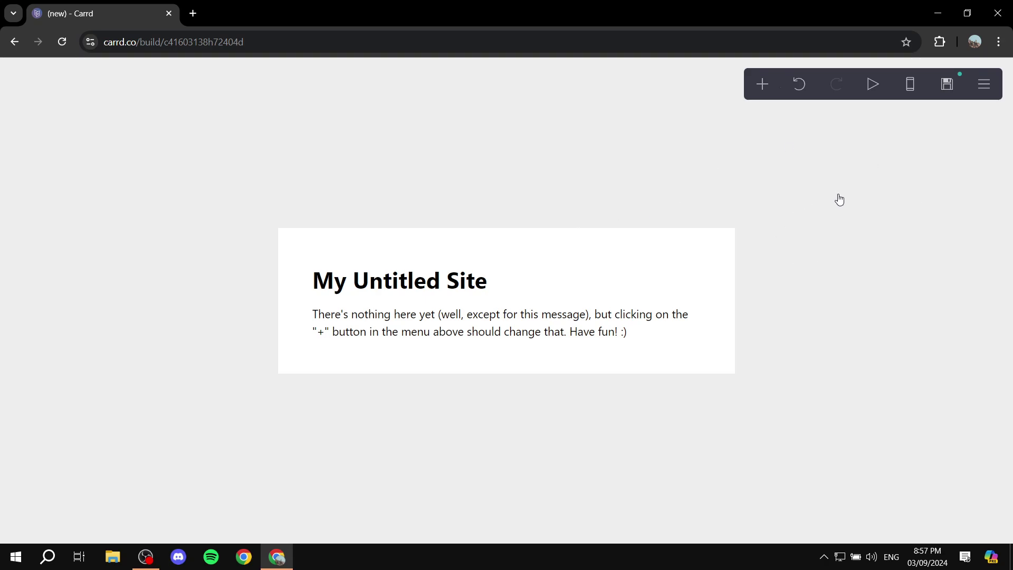
Insert a Default container and position it beneath the 'My Untitled Site' paragraph, then reselect it
click(763, 87)
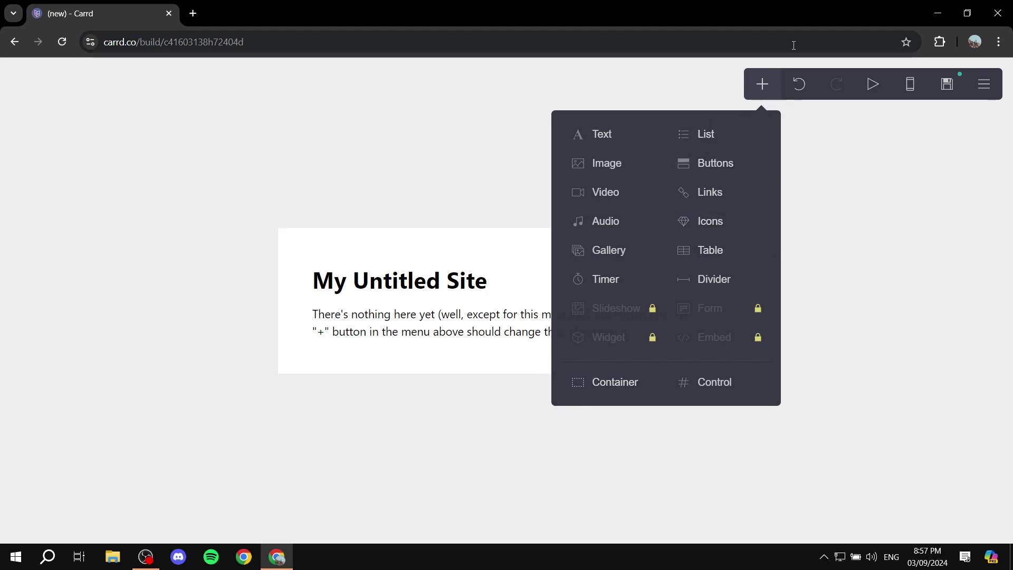
click(623, 387)
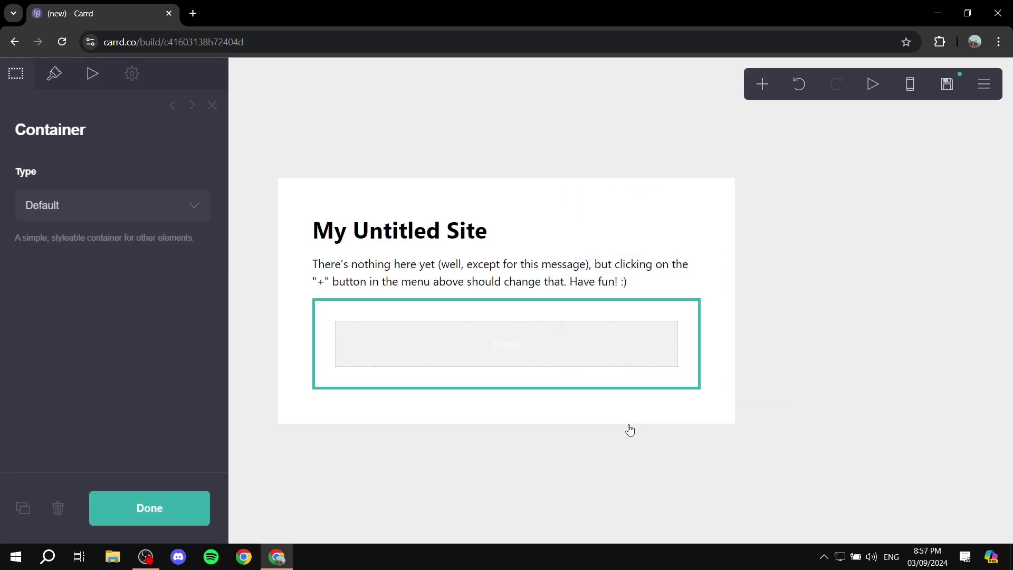
drag(567, 351, 572, 218)
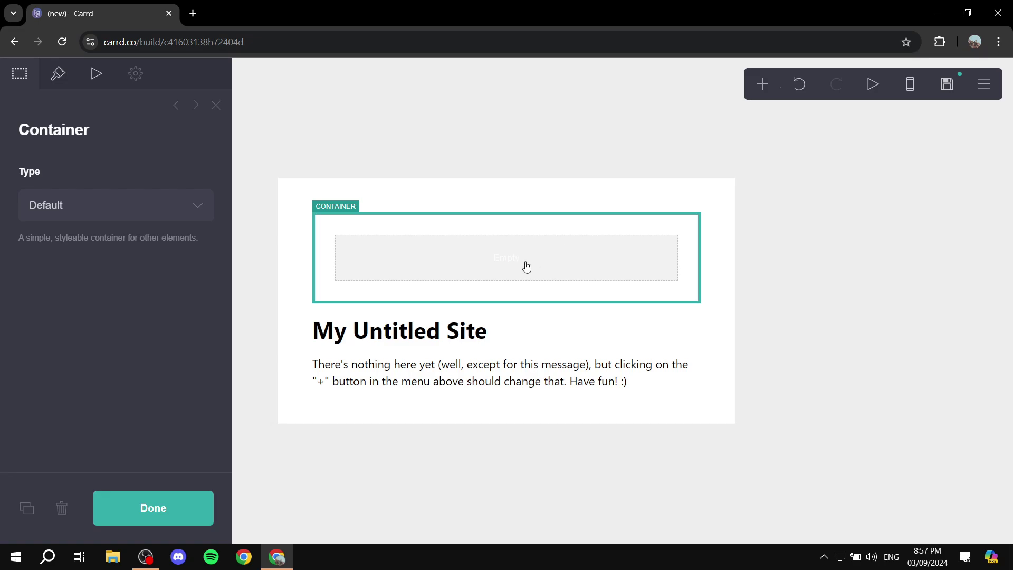
drag(537, 253, 528, 401)
drag(584, 274, 563, 394)
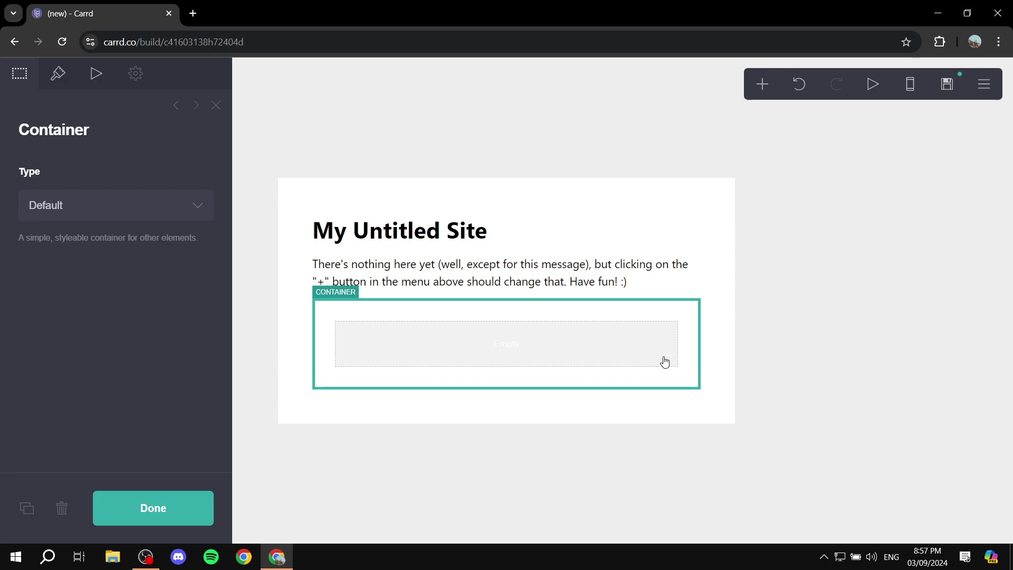
key(Escape)
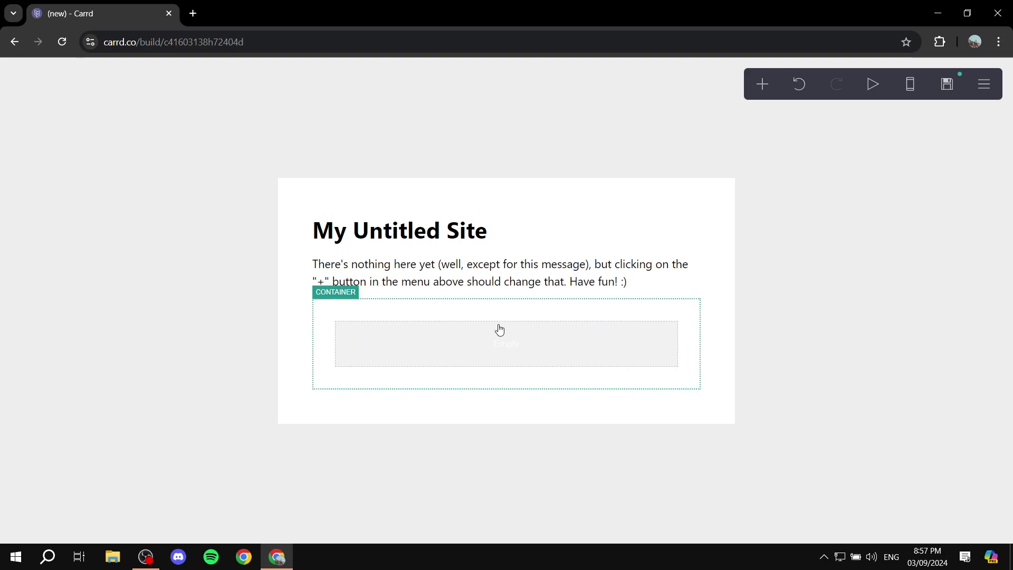
click(584, 342)
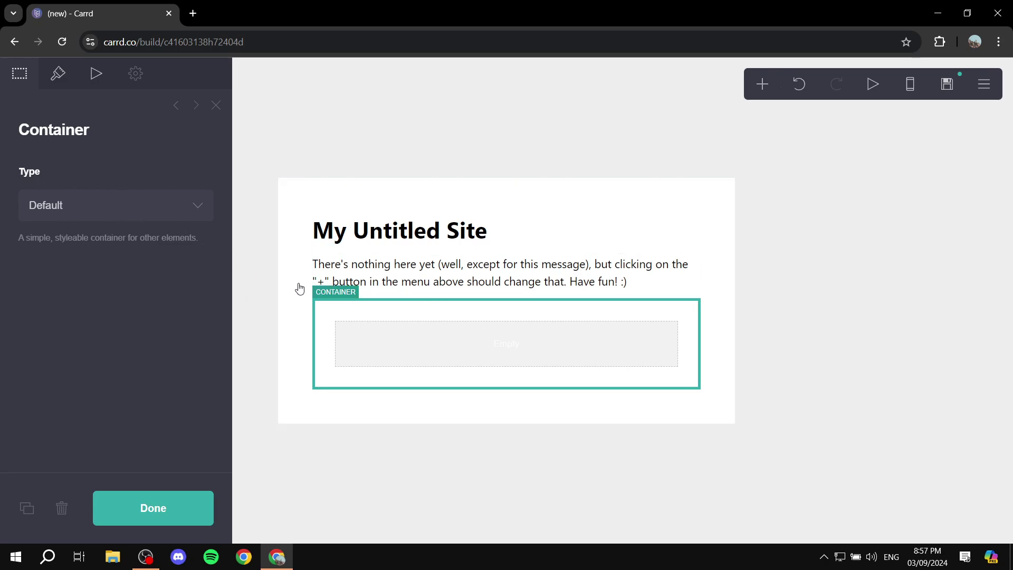
Change the container type to Columns and add a third column
click(186, 198)
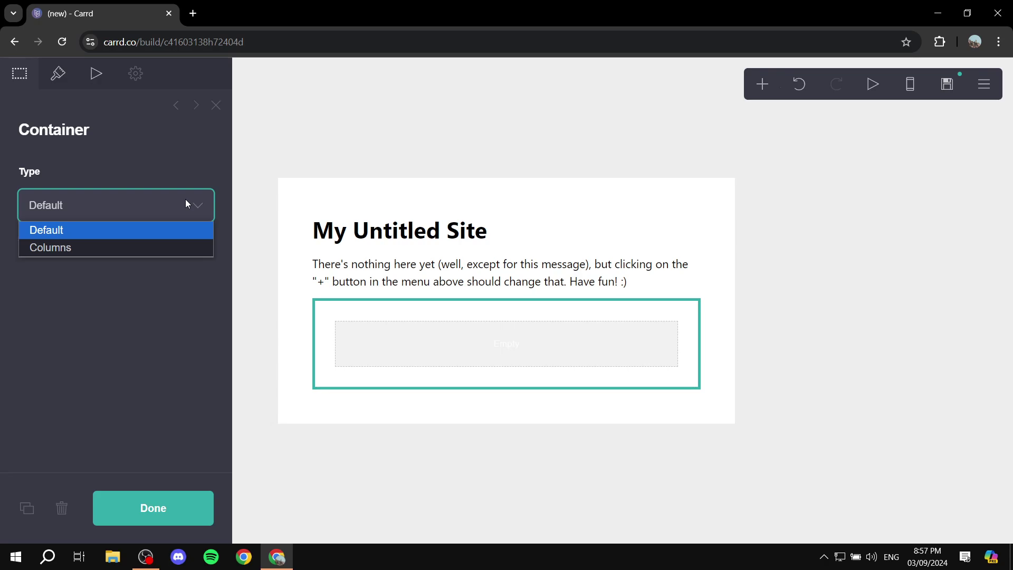
click(170, 248)
scroll(163, 267, down, 1)
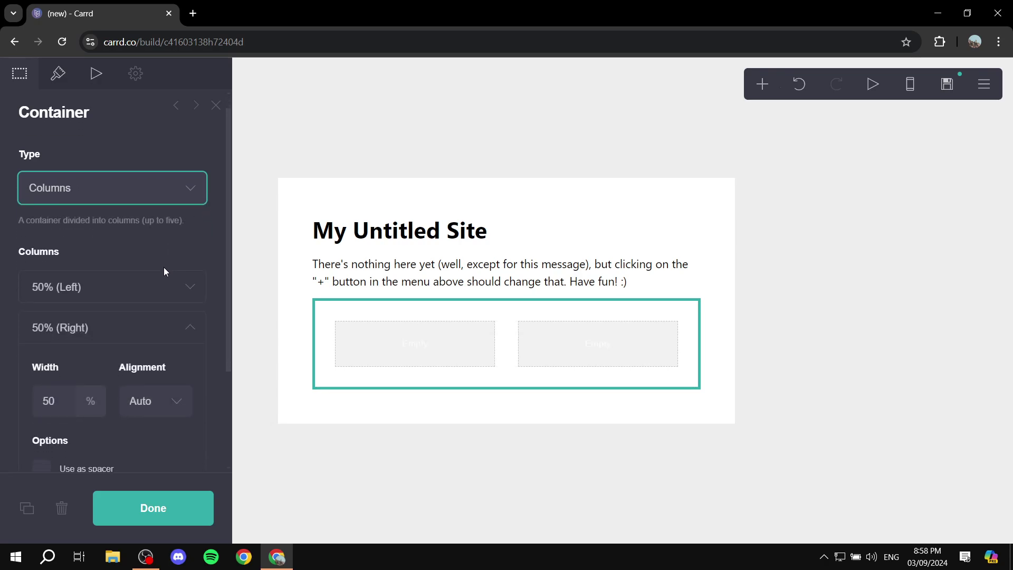
scroll(164, 267, down, 1)
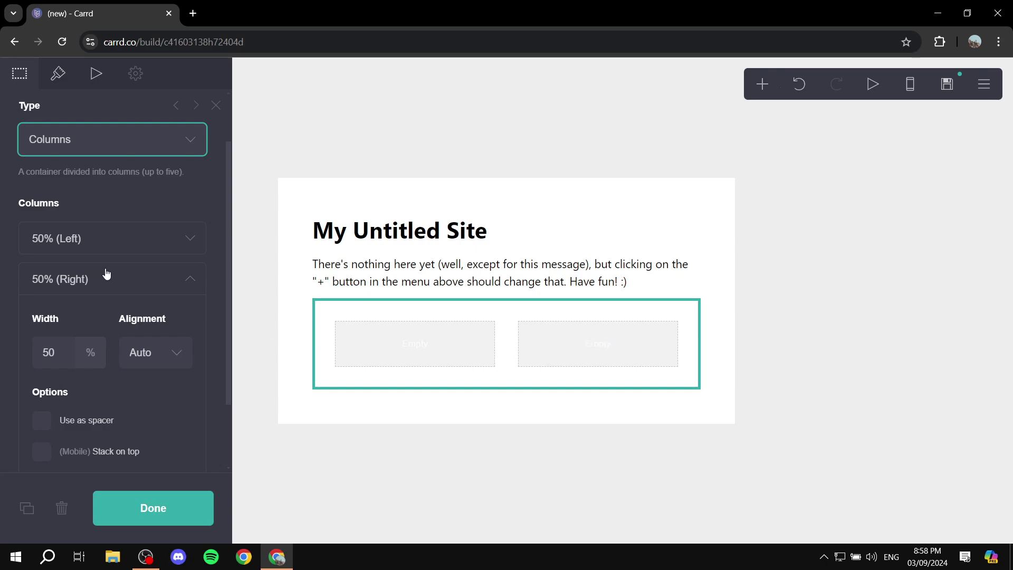
scroll(138, 277, down, 2)
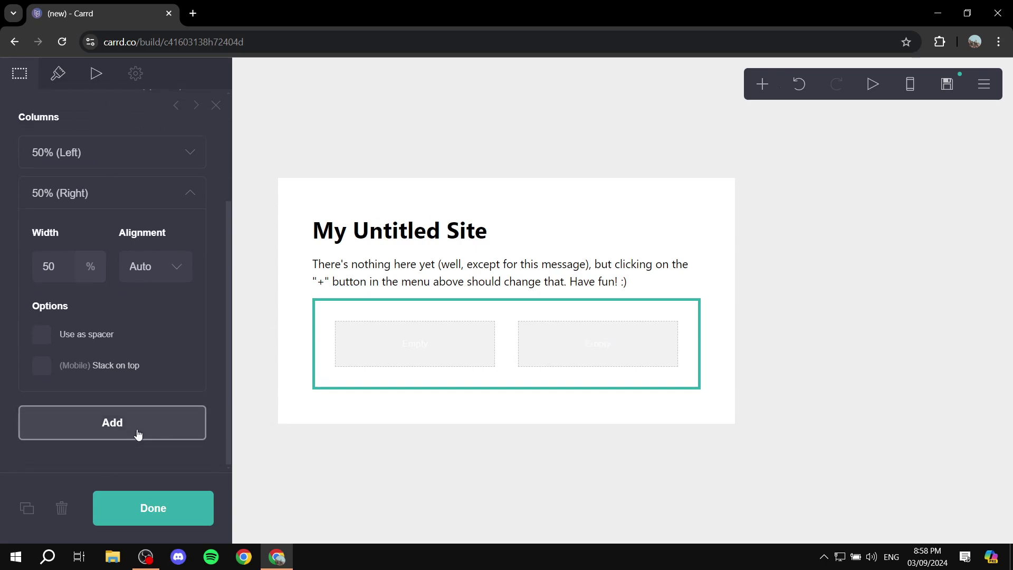
click(139, 432)
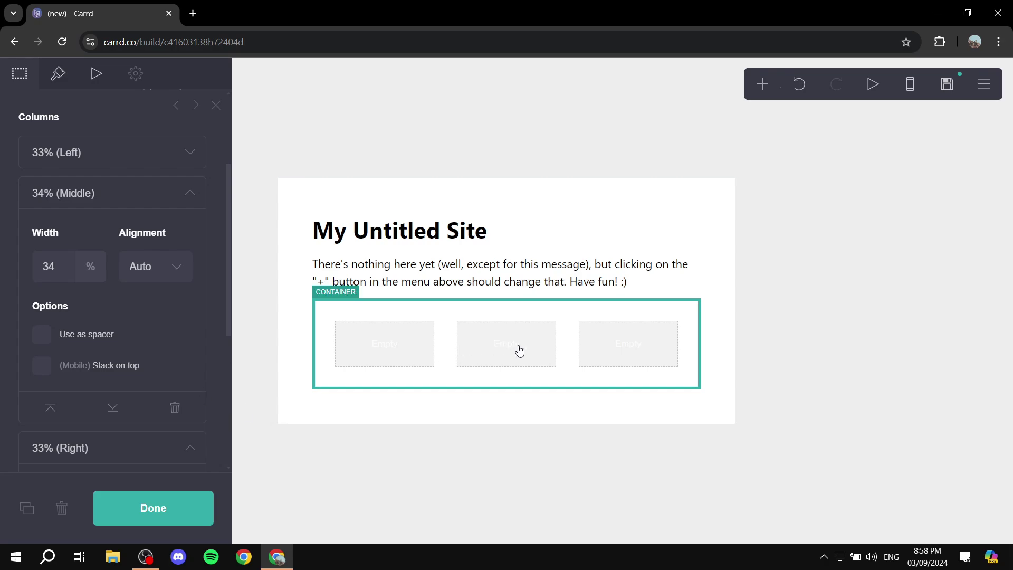
Add a fourth column, then delete columns until two 50% columns remain
scroll(124, 353, down, 5)
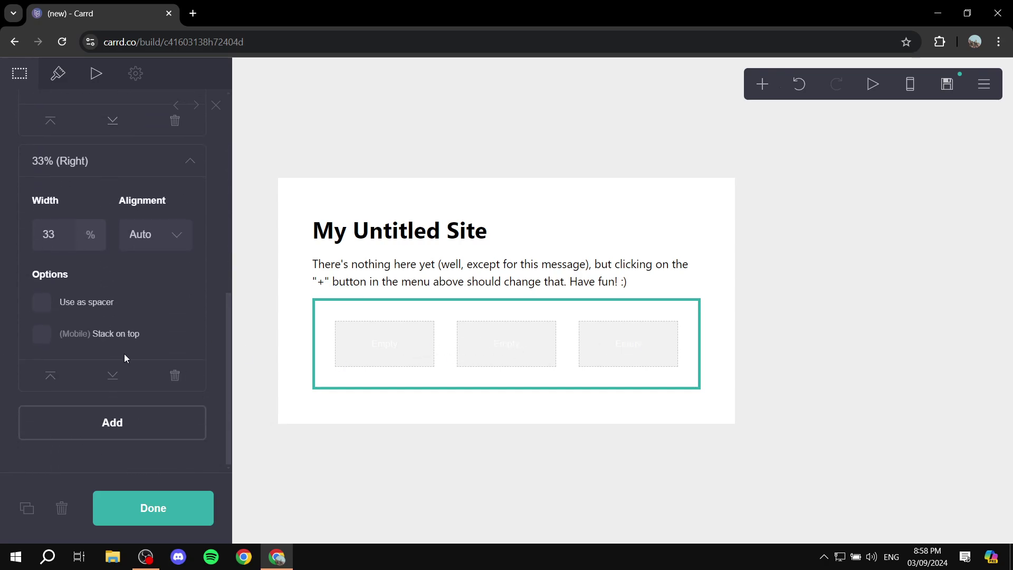
click(122, 420)
scroll(131, 387, down, 5)
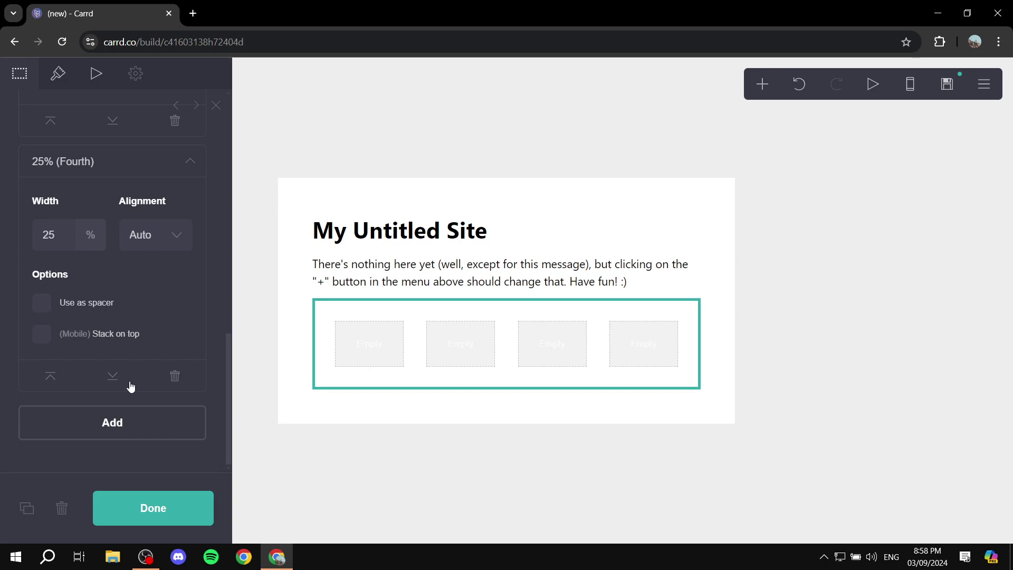
click(175, 376)
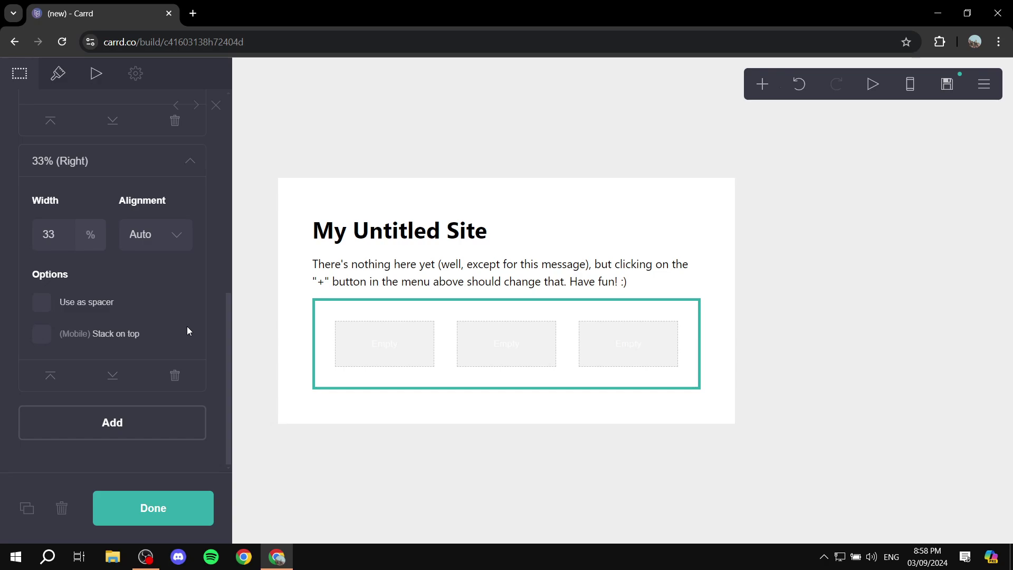
scroll(189, 323, up, 4)
scroll(189, 323, down, 4)
click(178, 376)
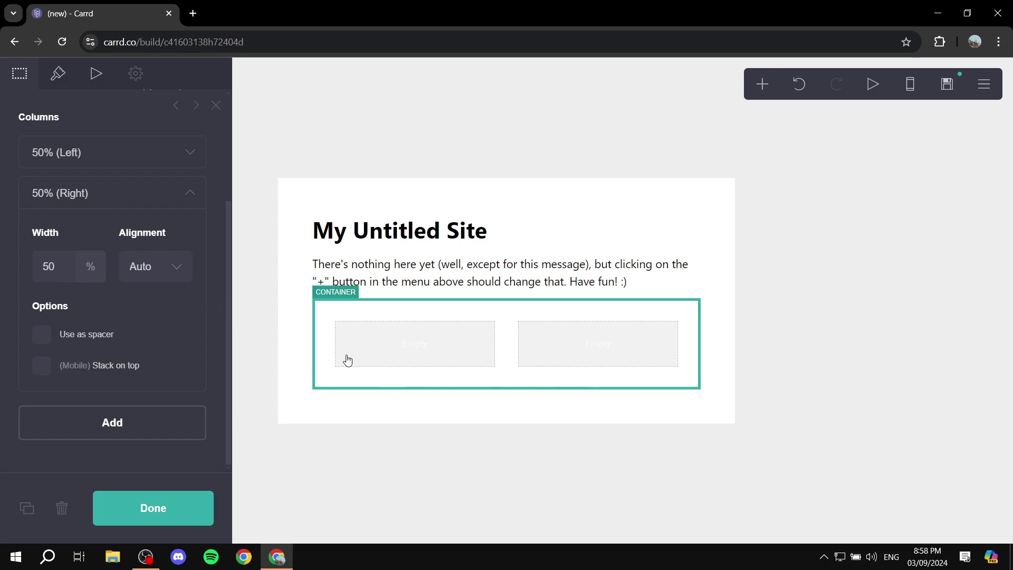
scroll(158, 290, up, 3)
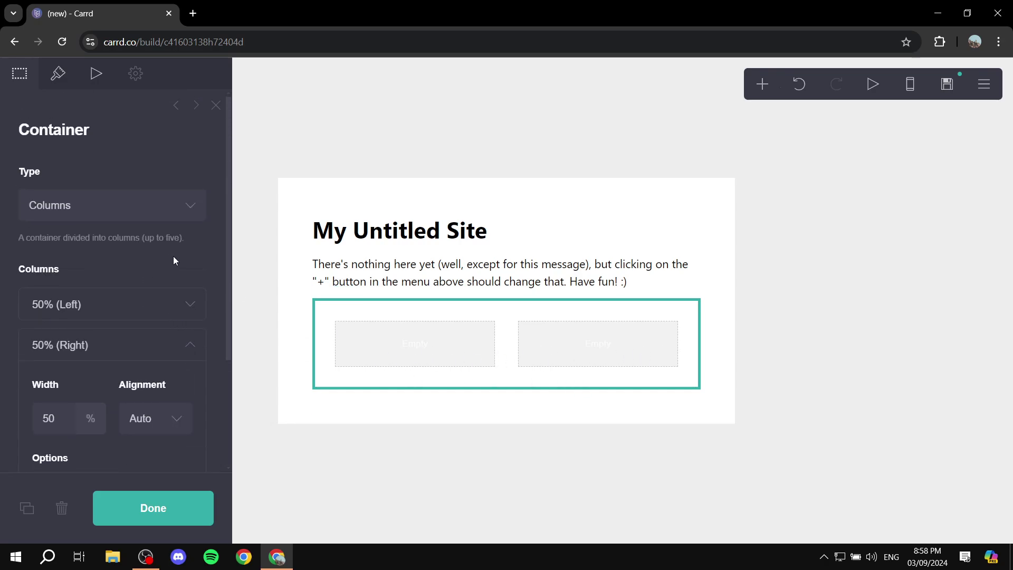
scroll(172, 316, down, 3)
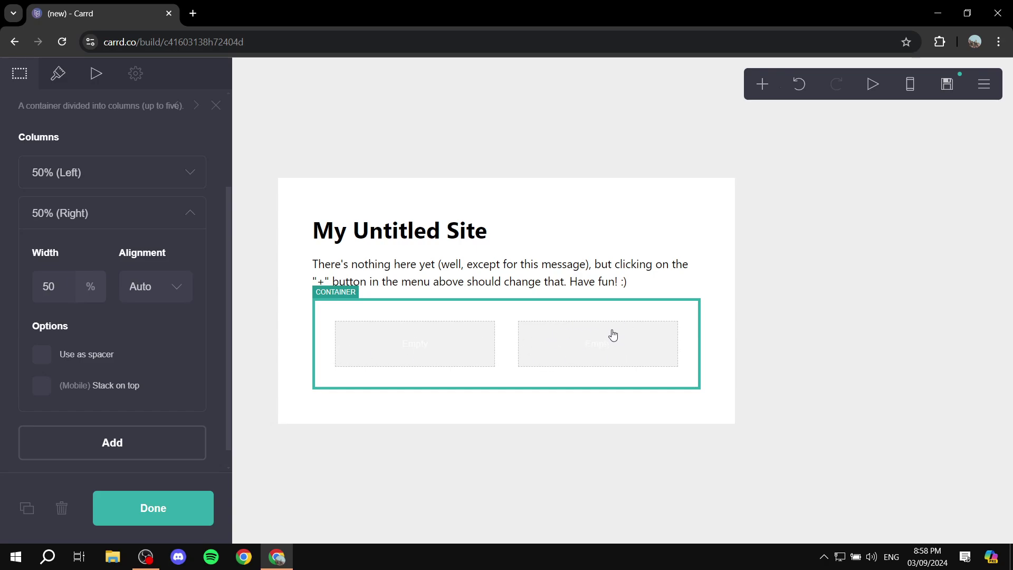
click(190, 174)
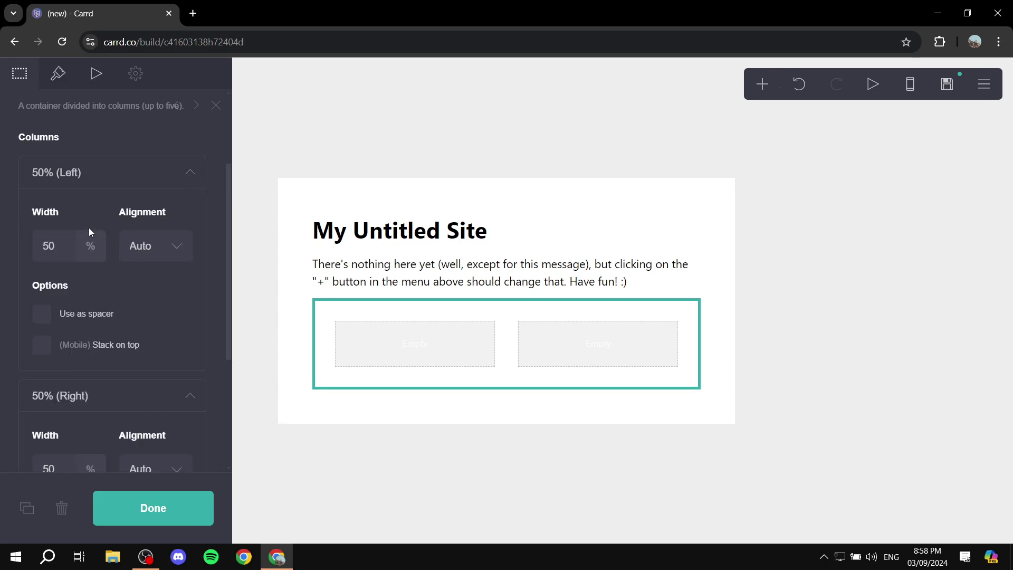
click(64, 245)
click(27, 215)
click(178, 249)
click(179, 250)
click(190, 173)
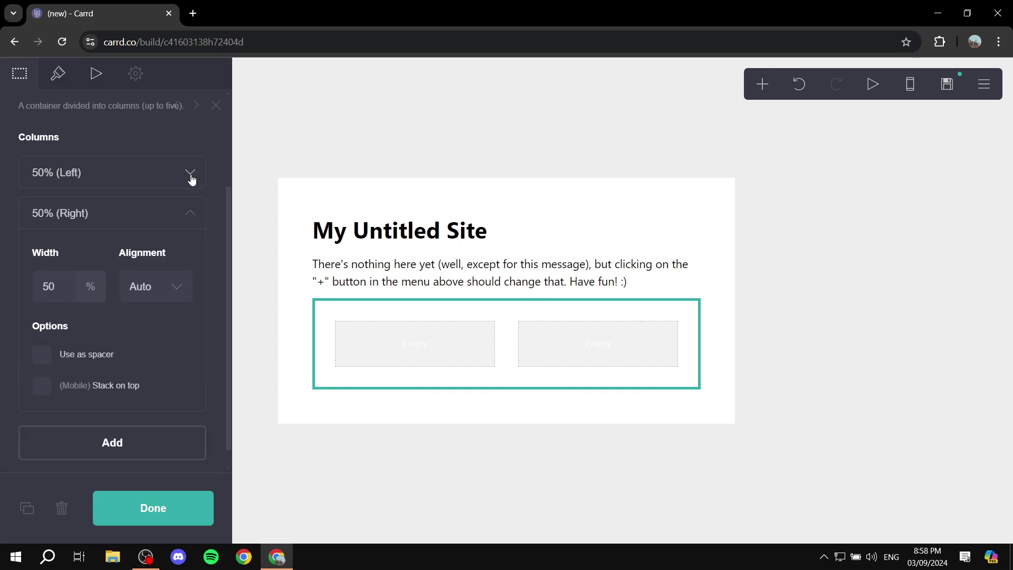
click(192, 220)
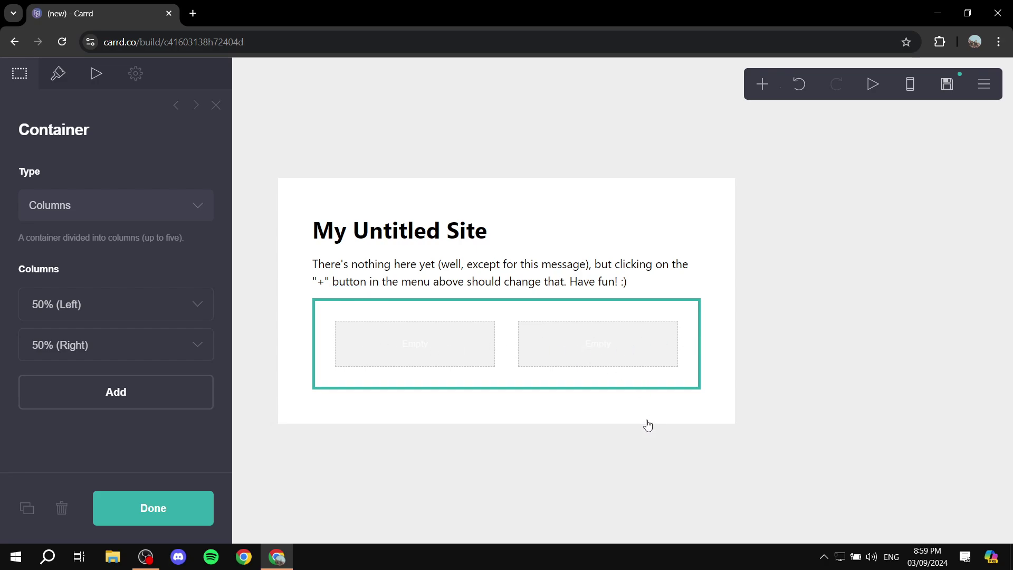
Insert two Image placeholders, the first landing in the left column
click(773, 88)
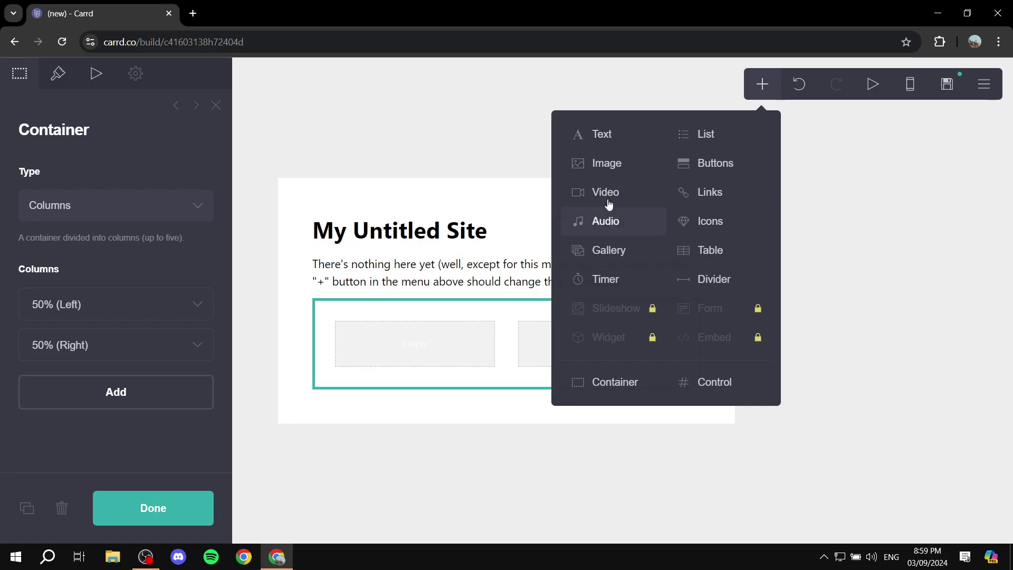
click(631, 167)
click(763, 85)
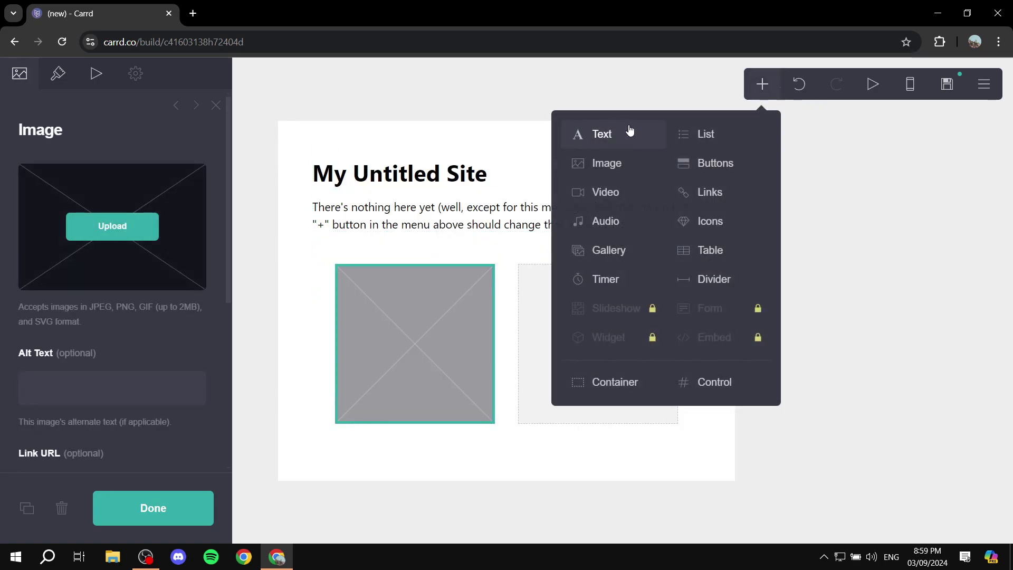
click(590, 166)
Place the second image in the right column and add a third column at 33%/34%/33%
drag(453, 364, 607, 231)
scroll(665, 339, down, 3)
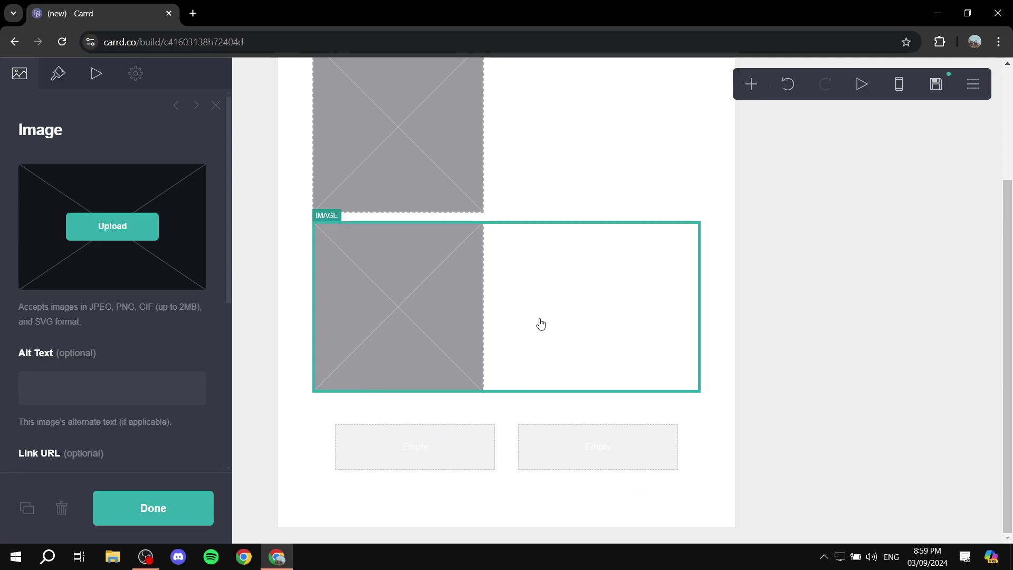
drag(417, 292, 415, 442)
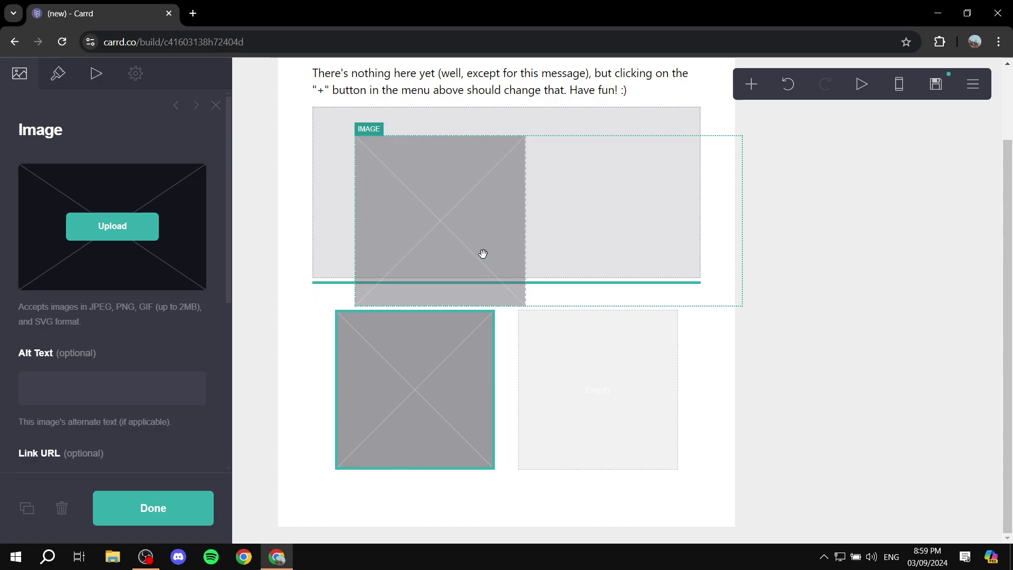
drag(483, 254, 620, 380)
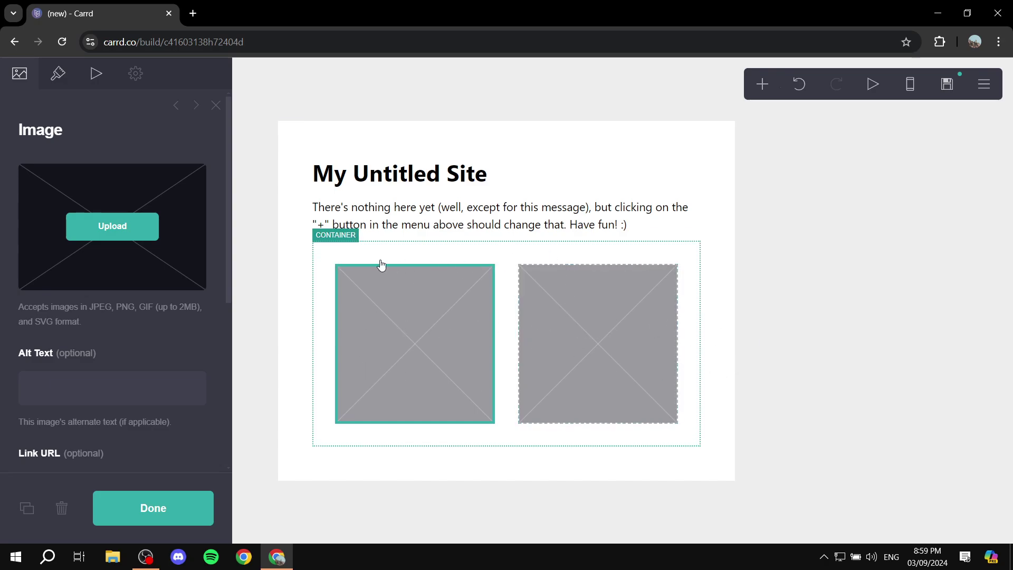
click(464, 249)
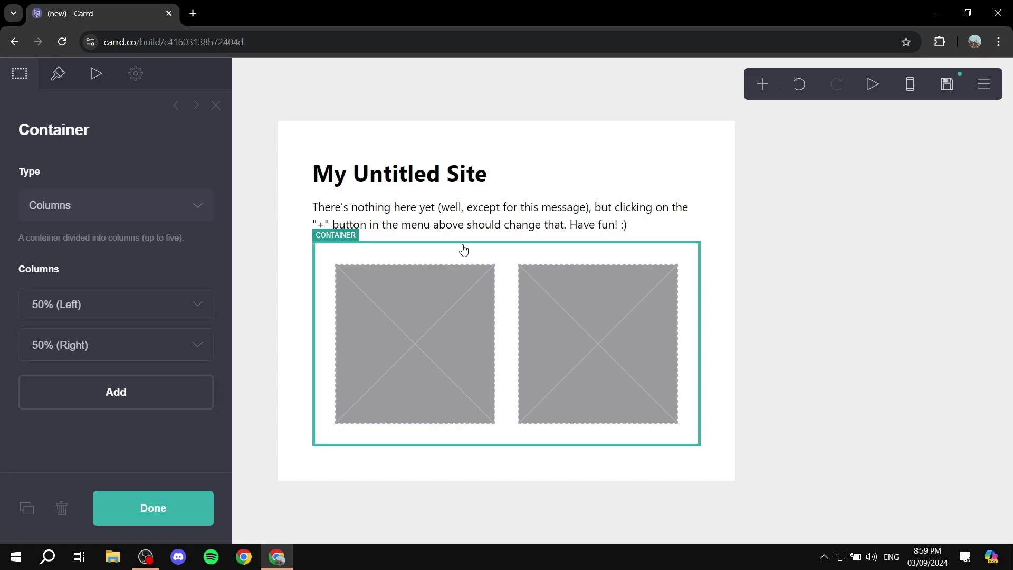
click(127, 393)
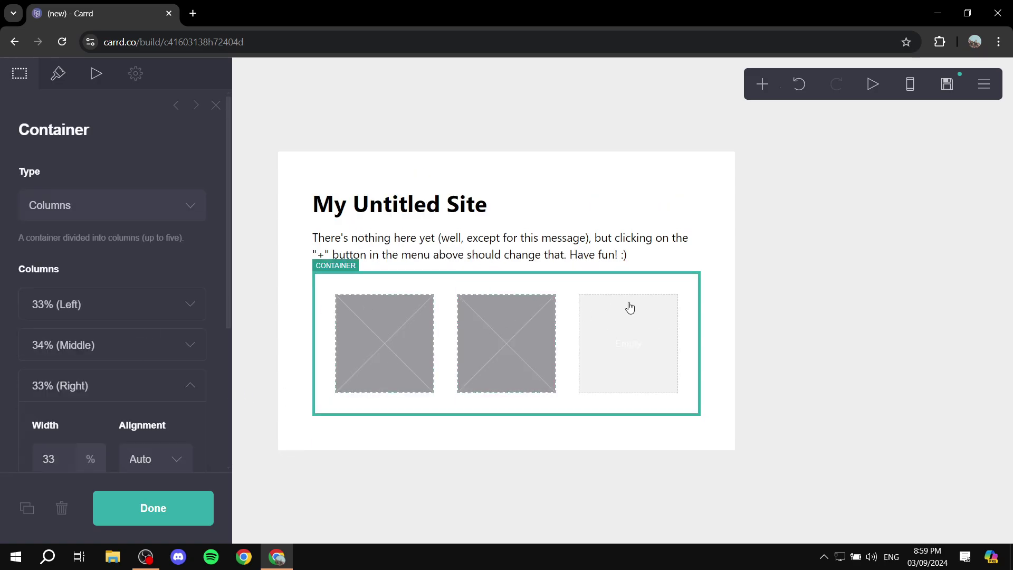